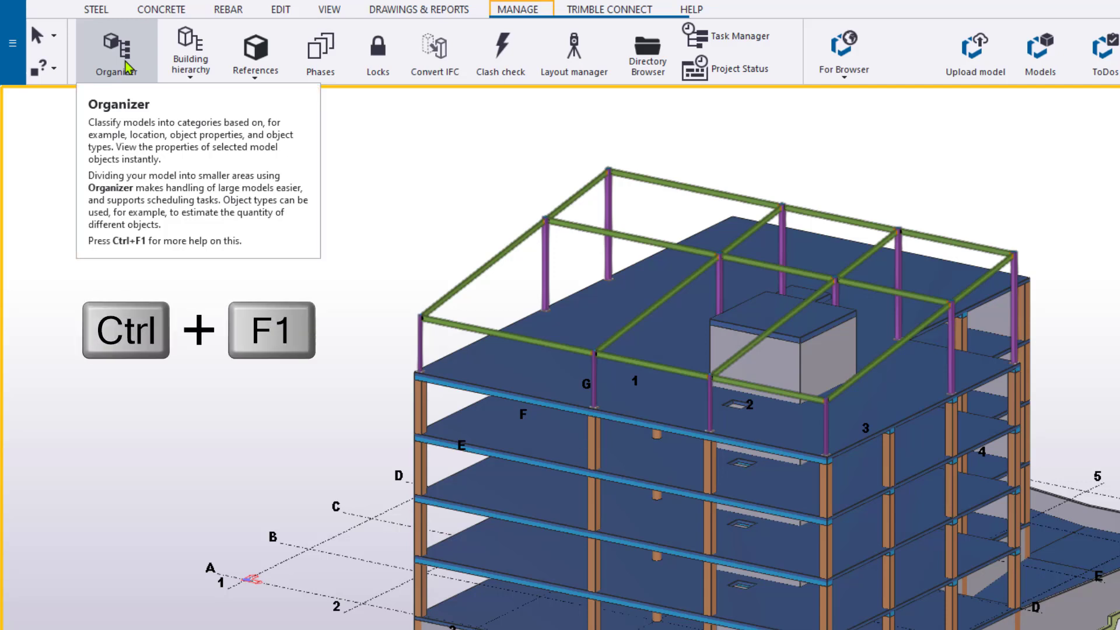
- Open the online help article for the Organizer command in full screen and read its introduction
key("ctrl+F1")
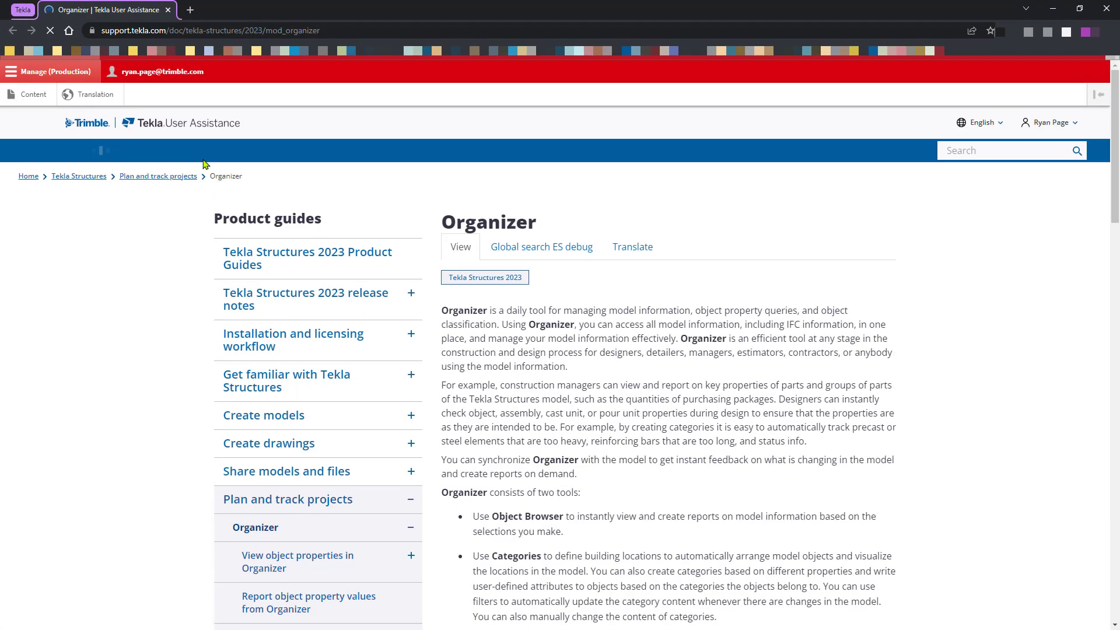
key("F11")
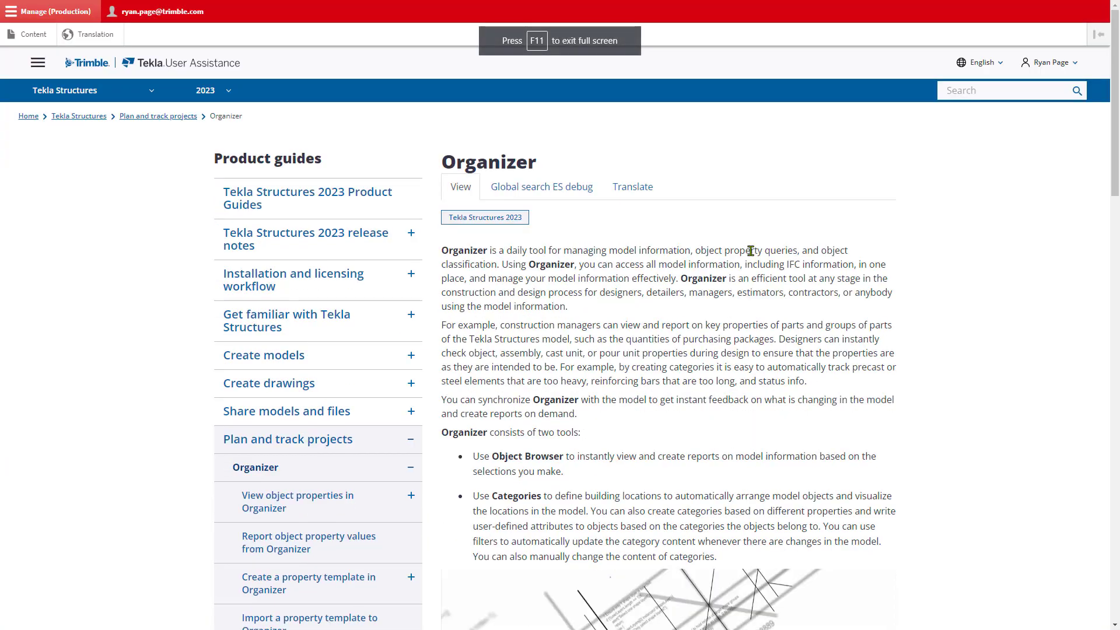
scroll(751, 251, "down", 1)
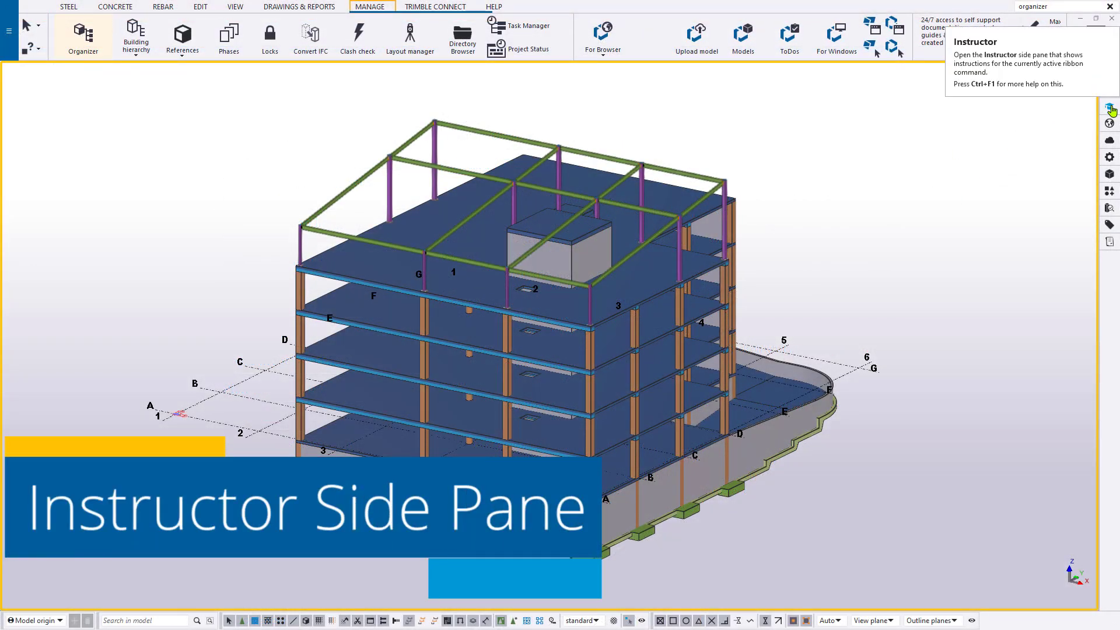
- Show the Instructor guidance for creating rebars by face and read it through to the related Rebar set properties link
left_click(1110, 109)
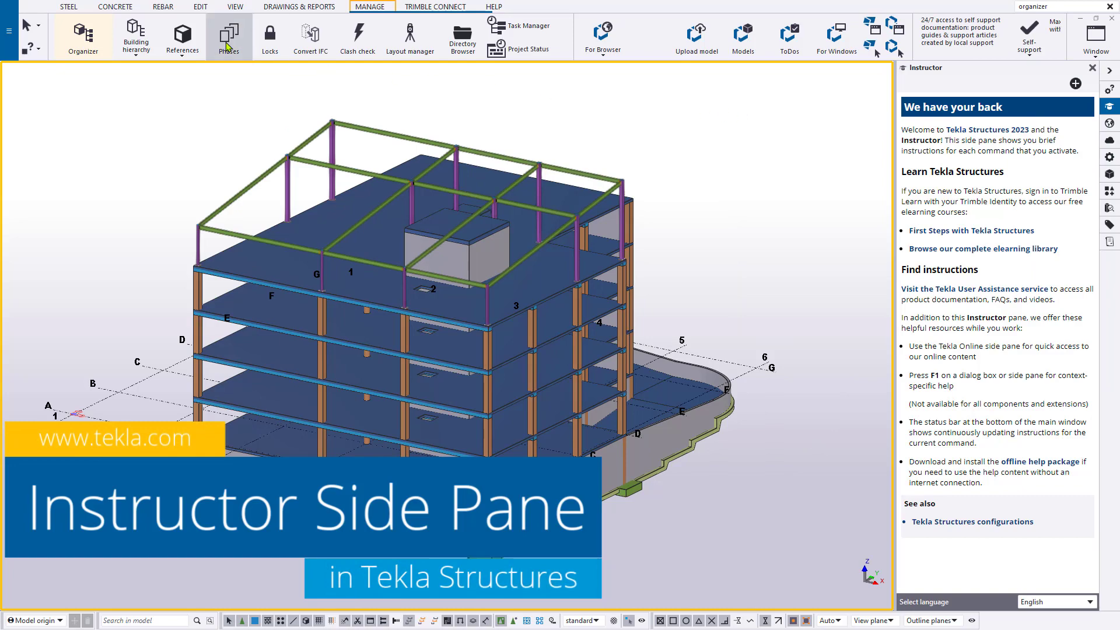
left_click(165, 7)
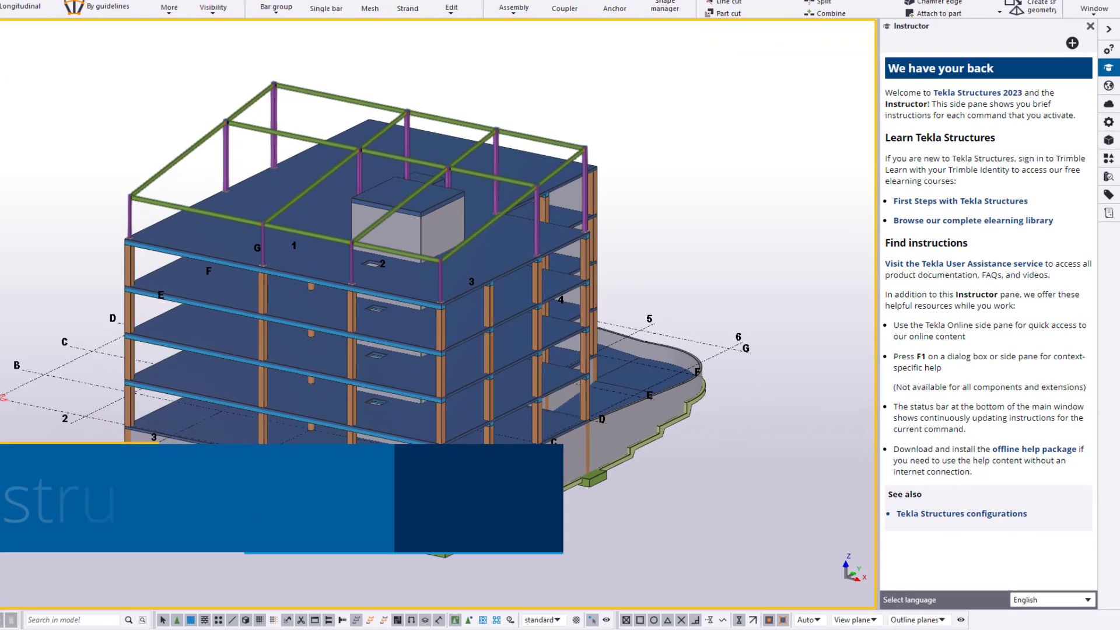
left_click(98, 1)
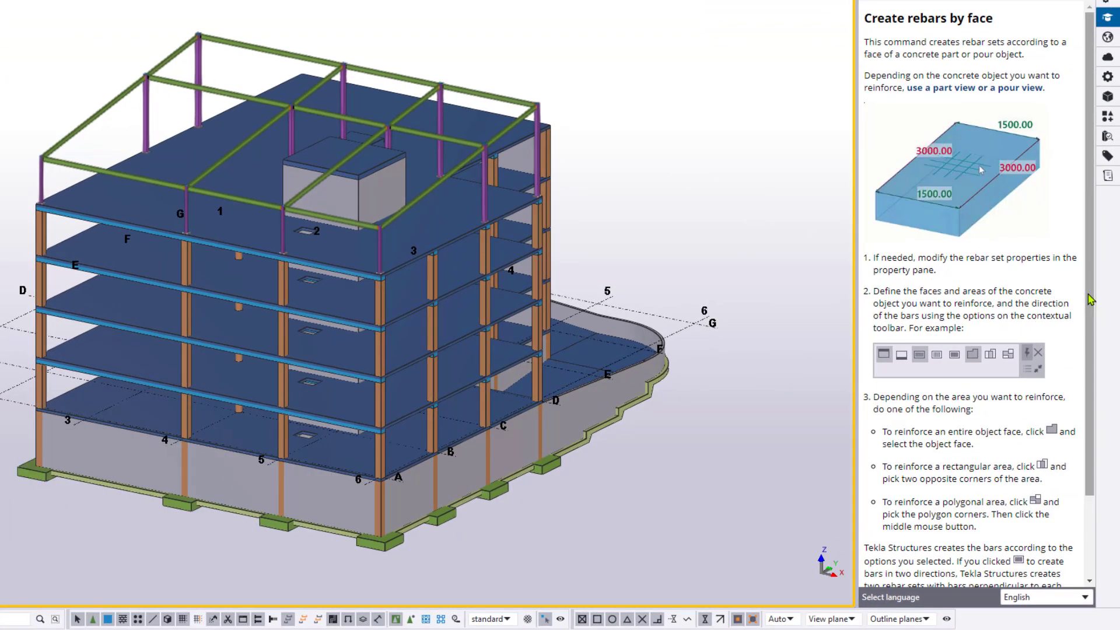
left_click_drag(1089, 299, 1090, 403)
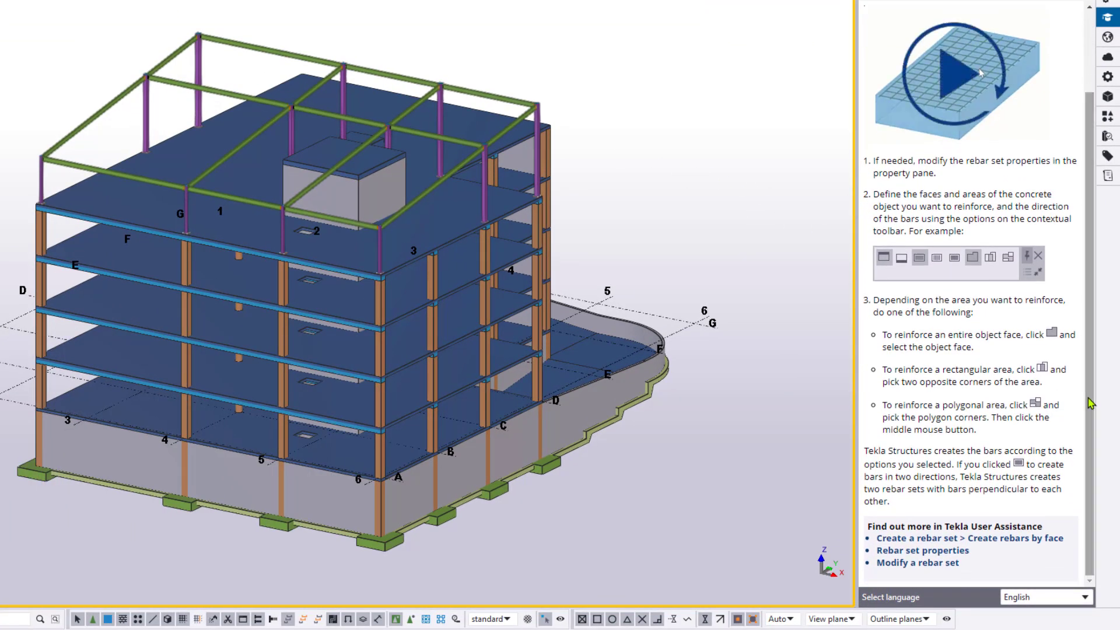
left_click(946, 552)
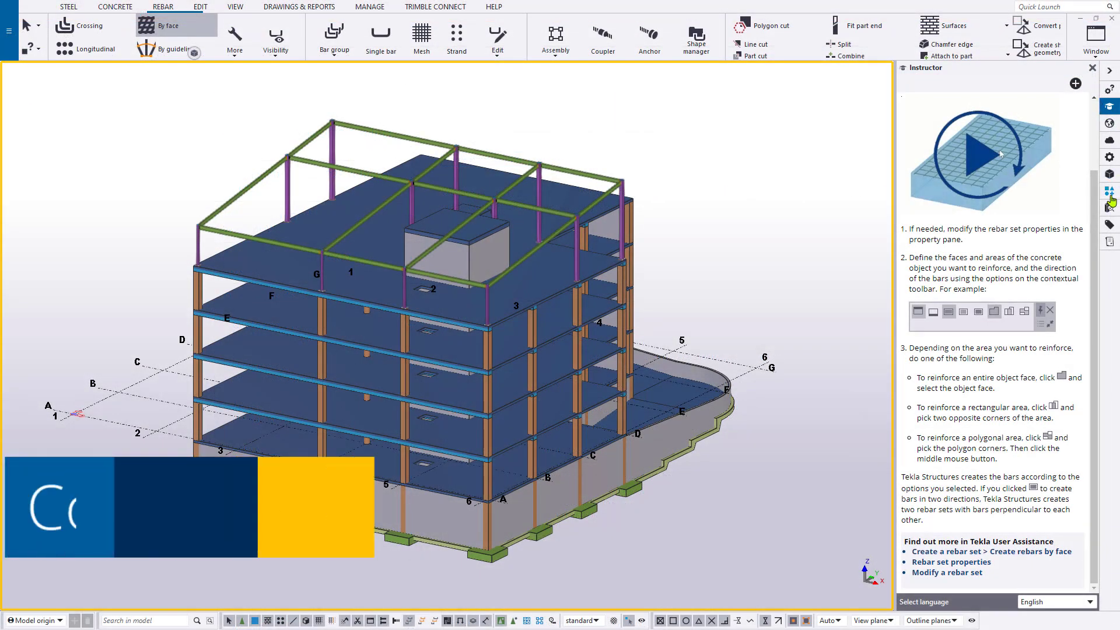
- Search the applications and components for "mesh" and open the Mesh Bars component's properties
left_click(1110, 200)
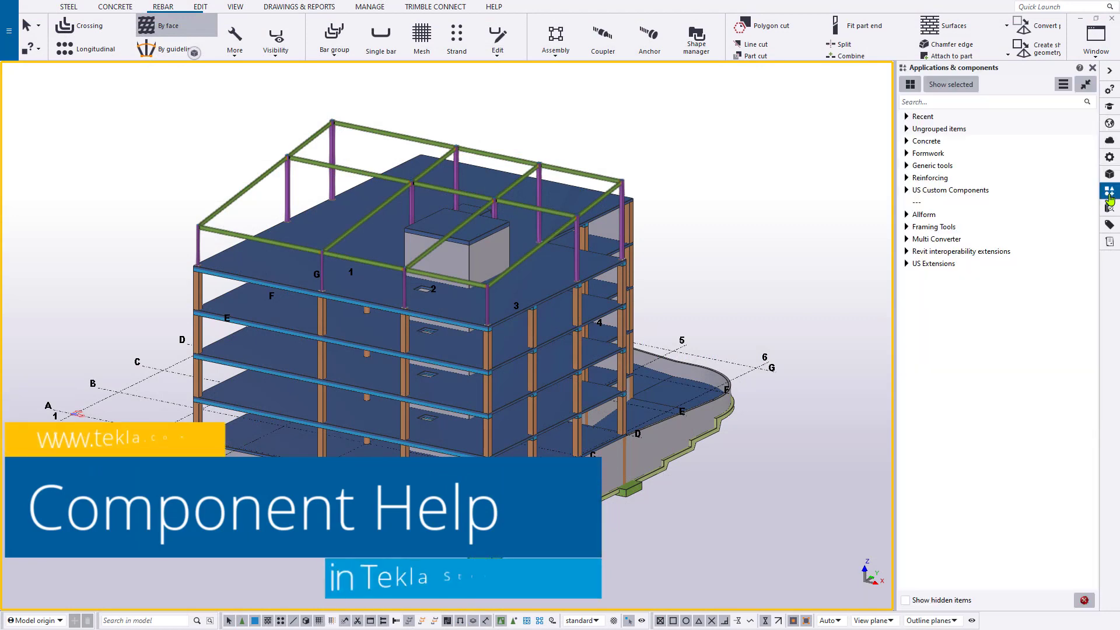
left_click(1038, 102)
type("m")
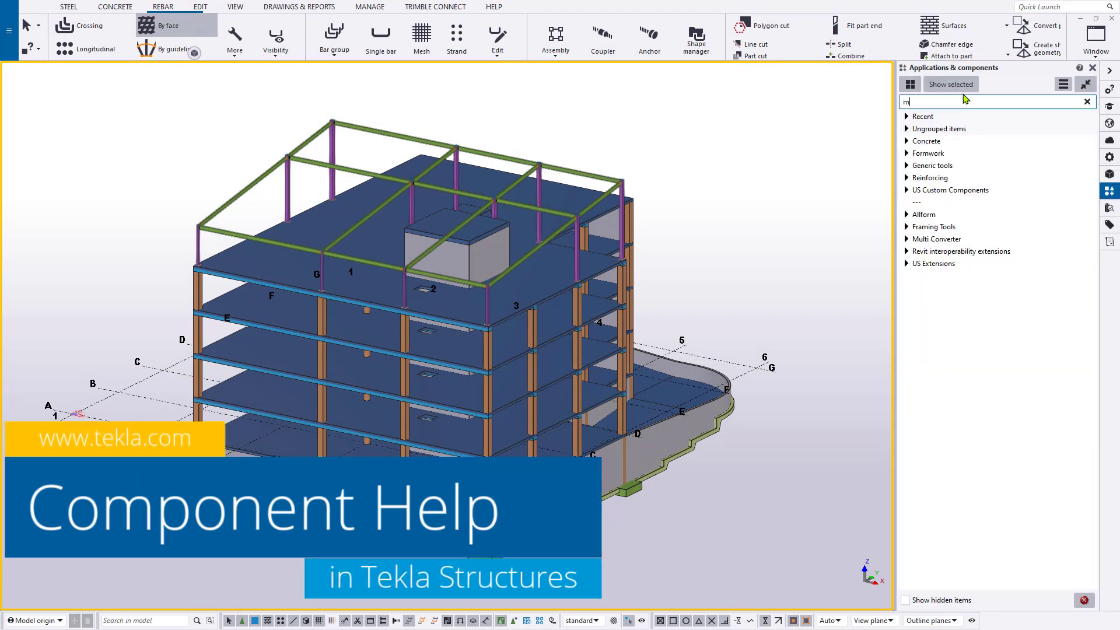
type("esh")
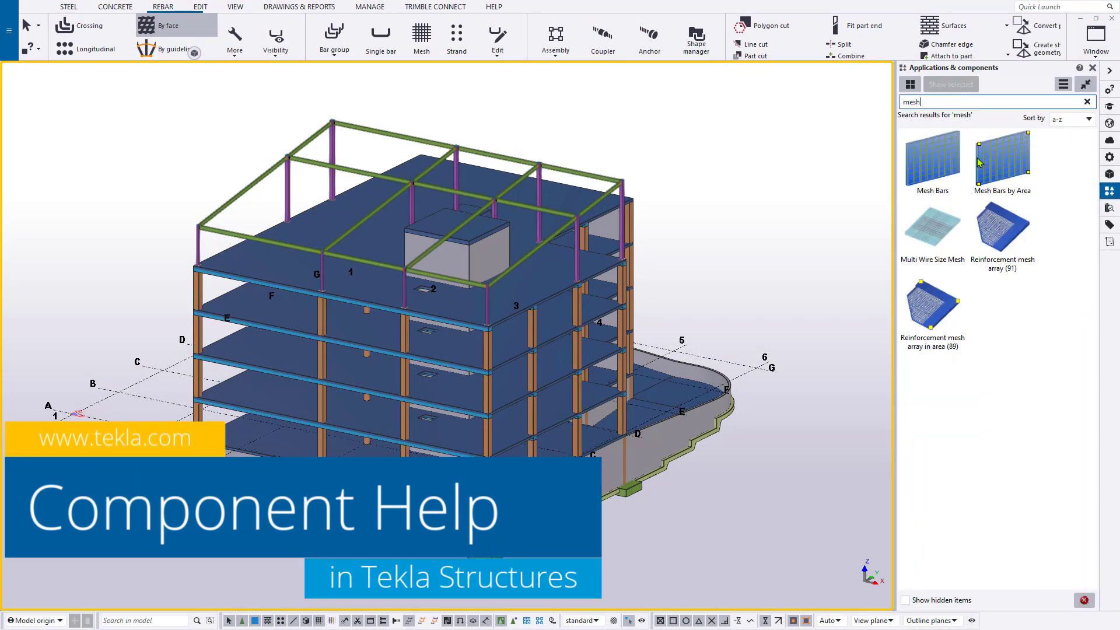
double_click(937, 151)
left_click_drag(335, 7, 589, 68)
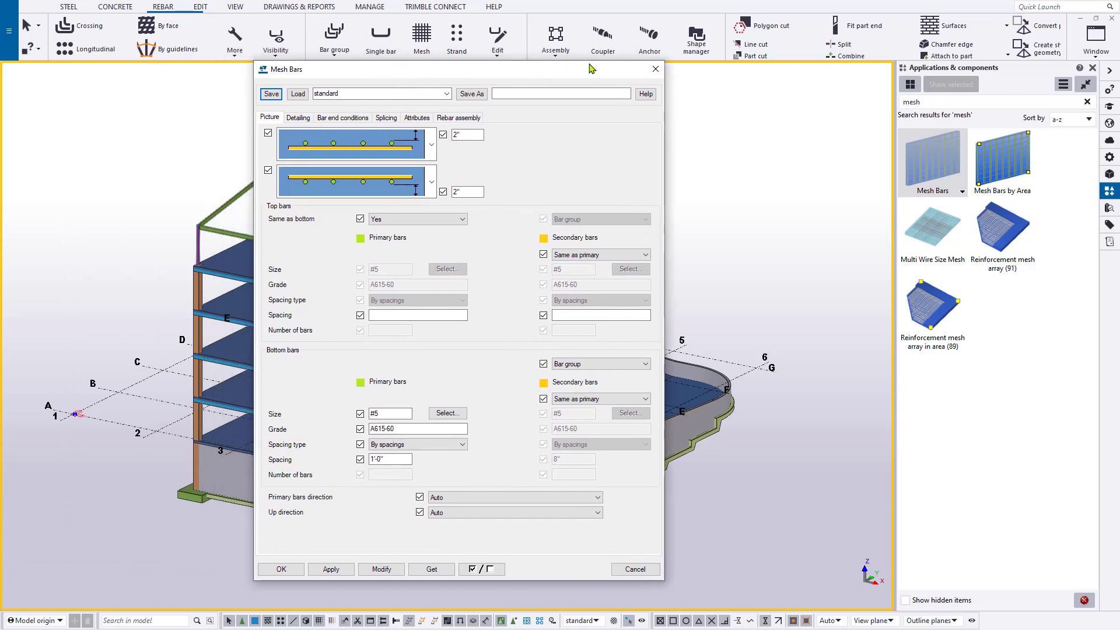
- Examine the Mesh Bars detailing, bar end condition and splicing settings, ending back at the picture settings
left_click(298, 118)
left_click(343, 118)
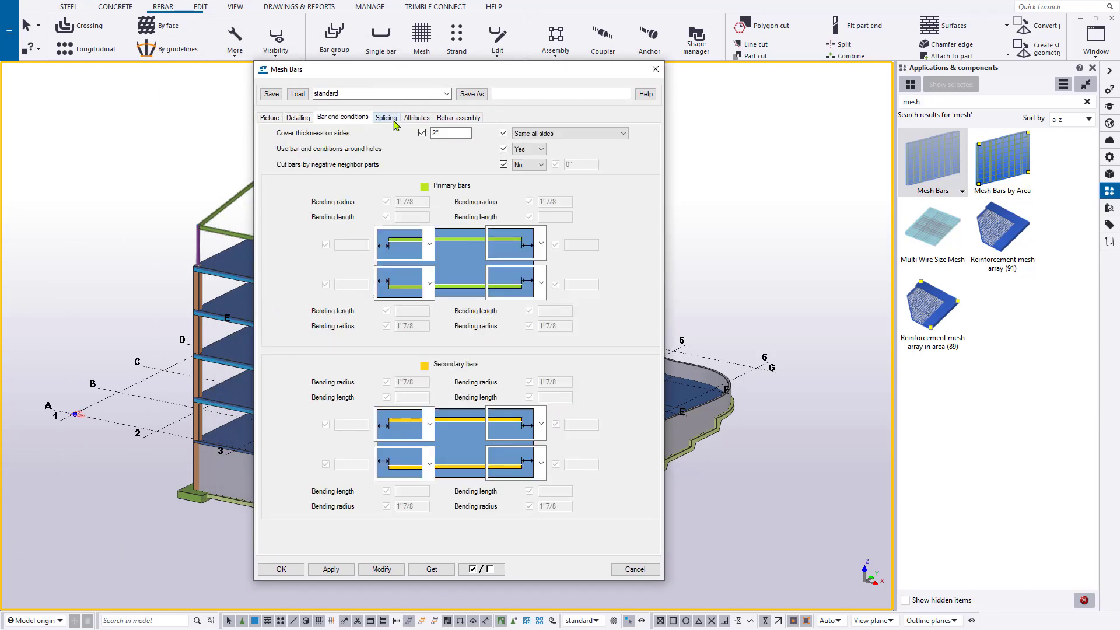
left_click(386, 118)
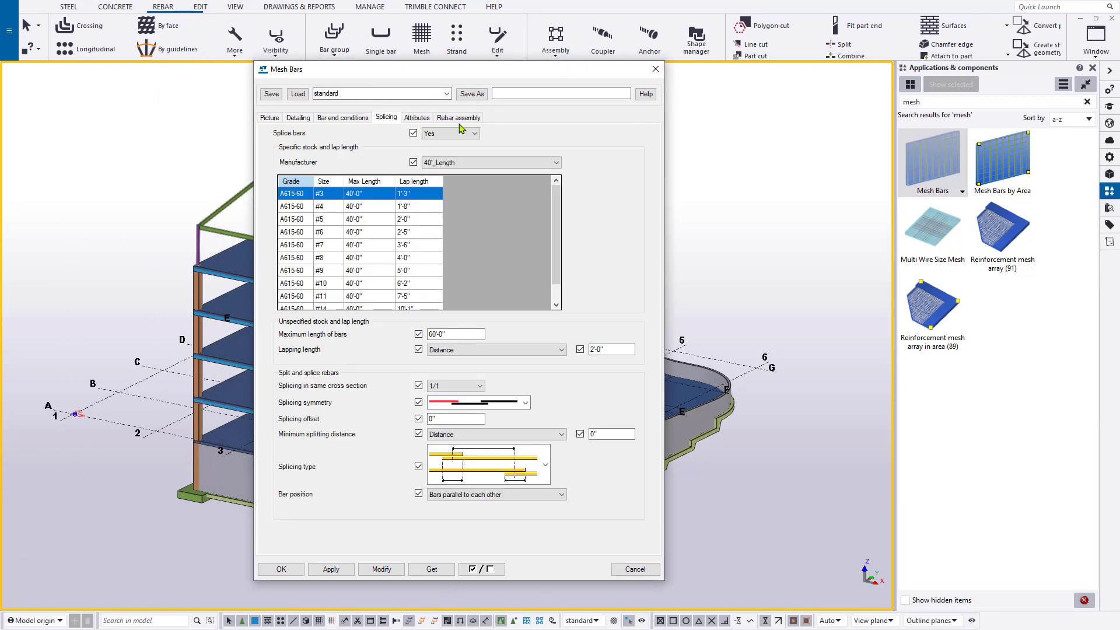
left_click(283, 119)
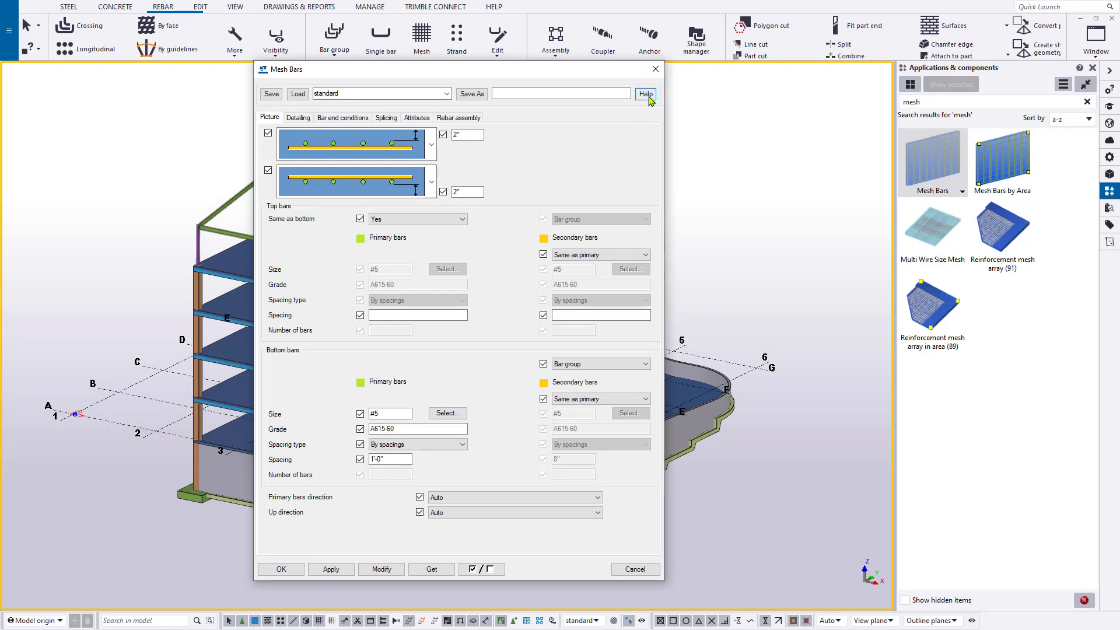
- Open the Mesh Bars component's online help article in full screen and look through it
left_click(646, 94)
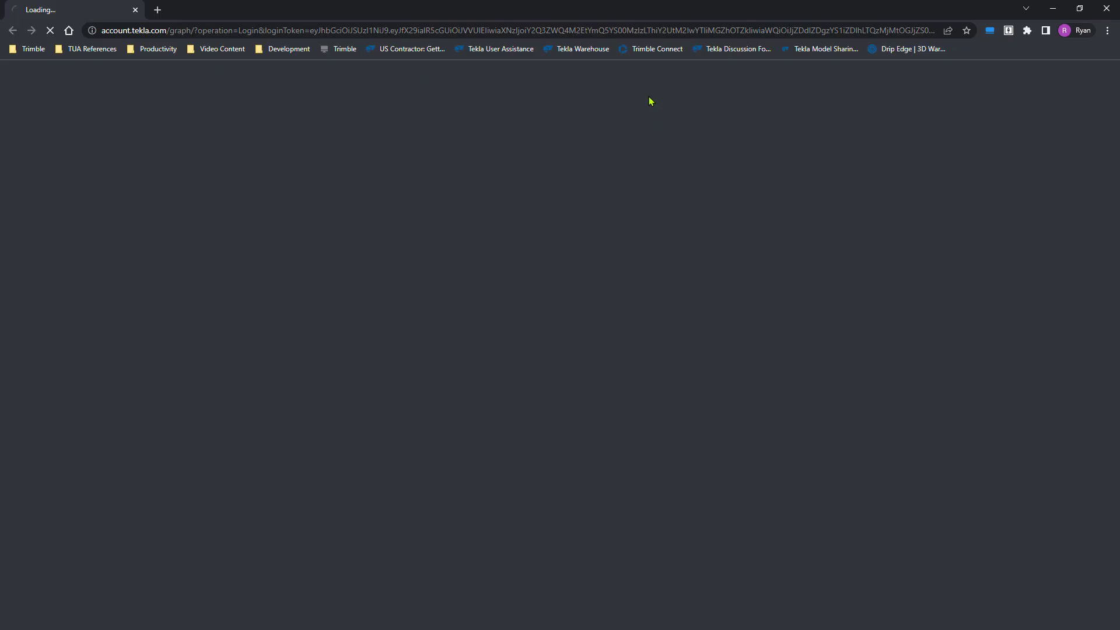
key("F11")
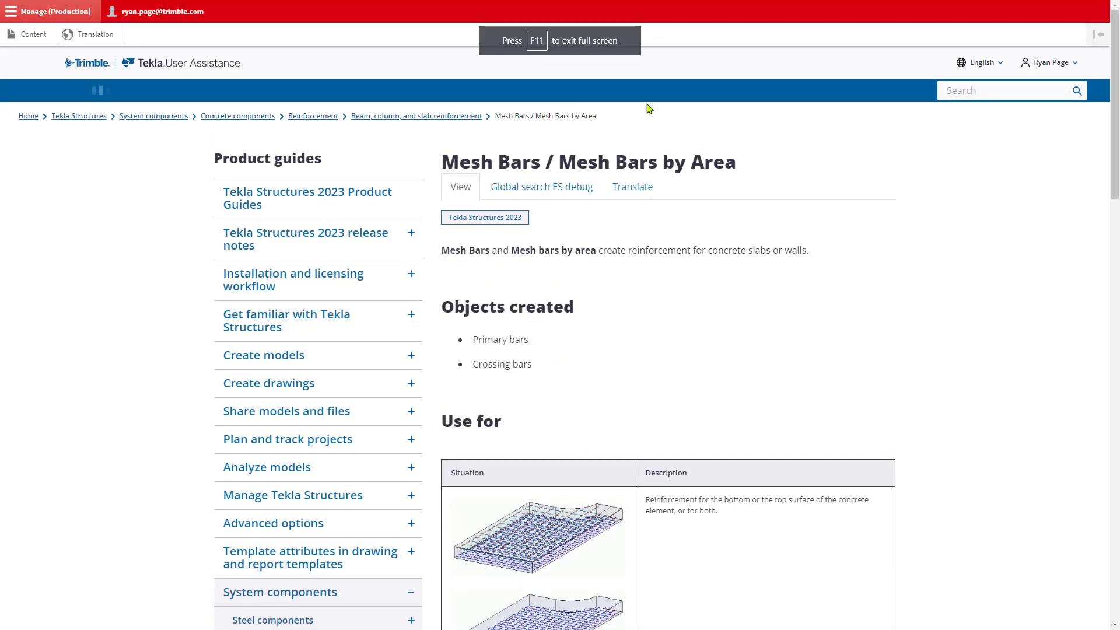
scroll(828, 227, "down", 2)
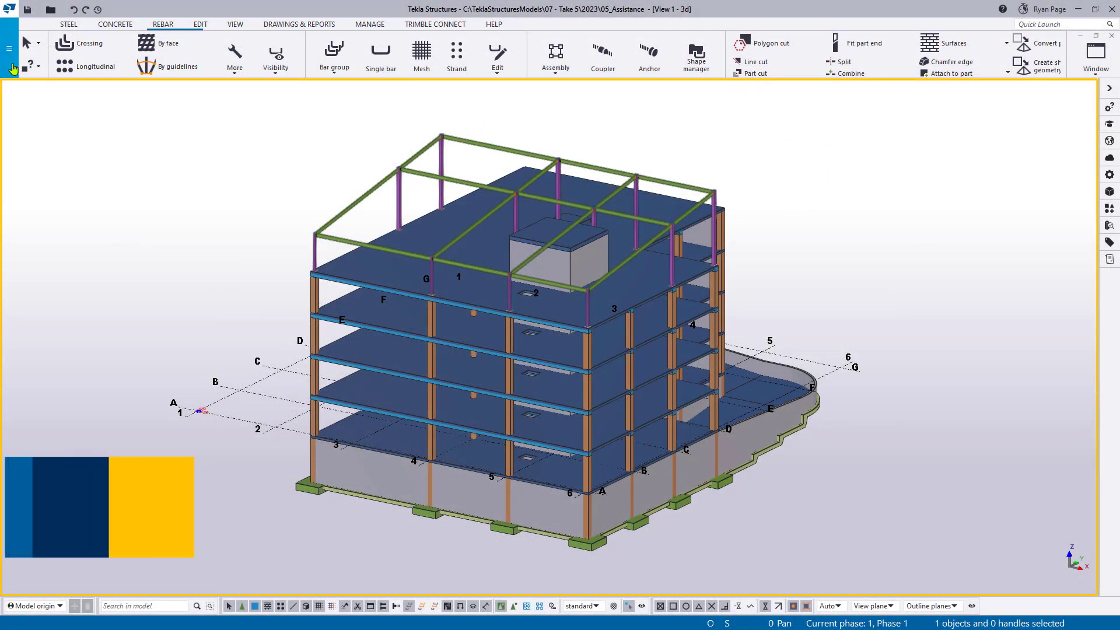
- Open the Tekla Warehouse website in full screen and look over its home page content and newest uploads
left_click(12, 67)
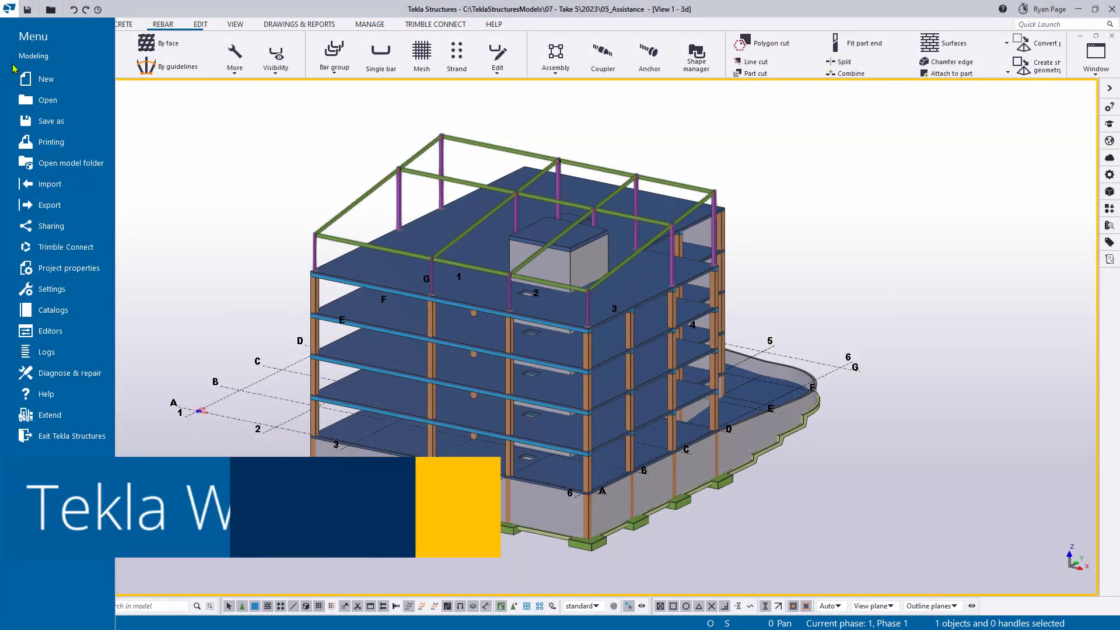
left_click(61, 418)
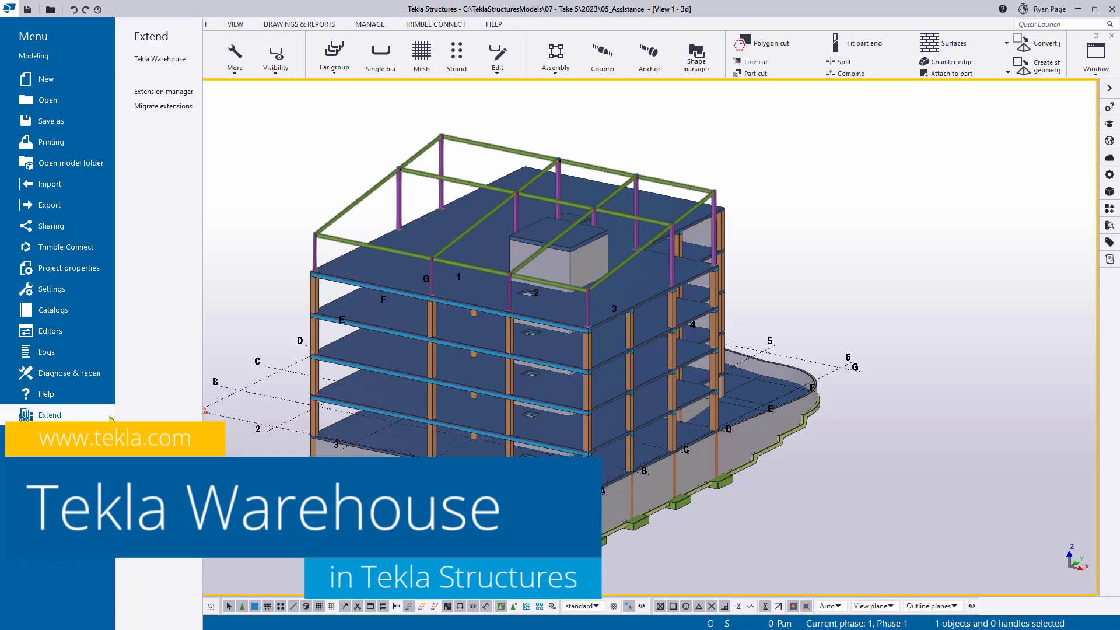
left_click(186, 66)
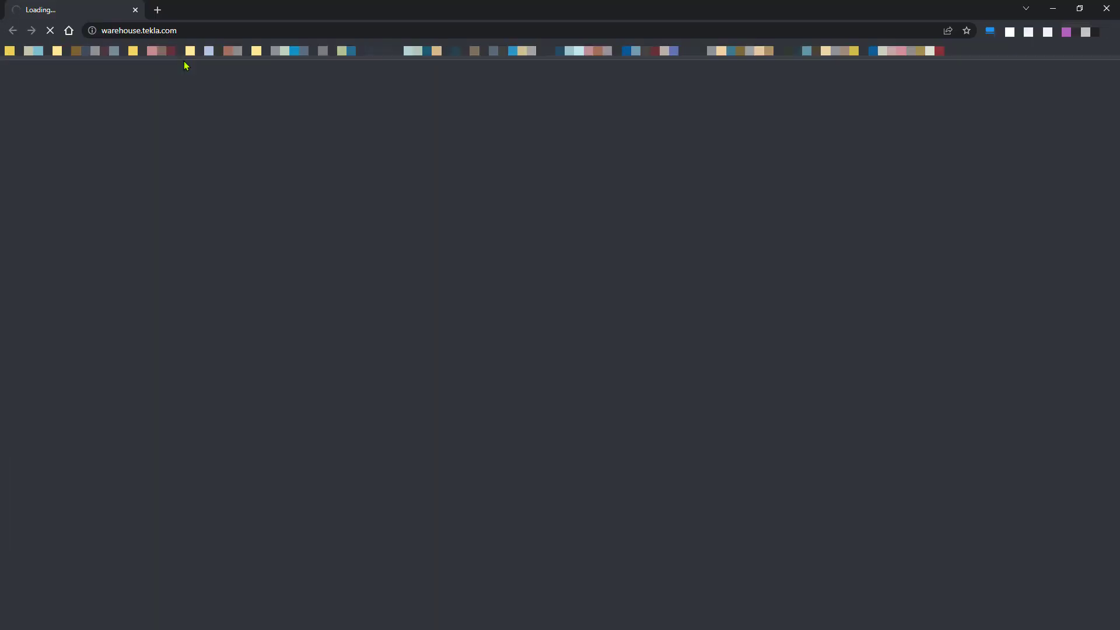
key("F11")
scroll(846, 202, "down", 3)
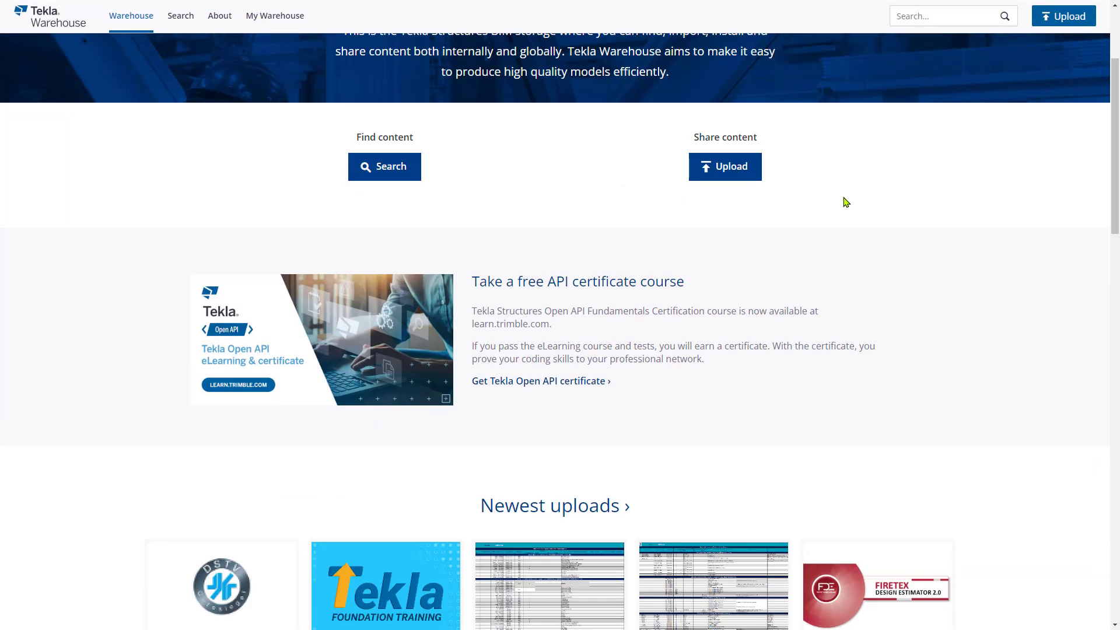
scroll(846, 205, "down", 4)
scroll(845, 216, "down", 3)
scroll(847, 216, "up", 5)
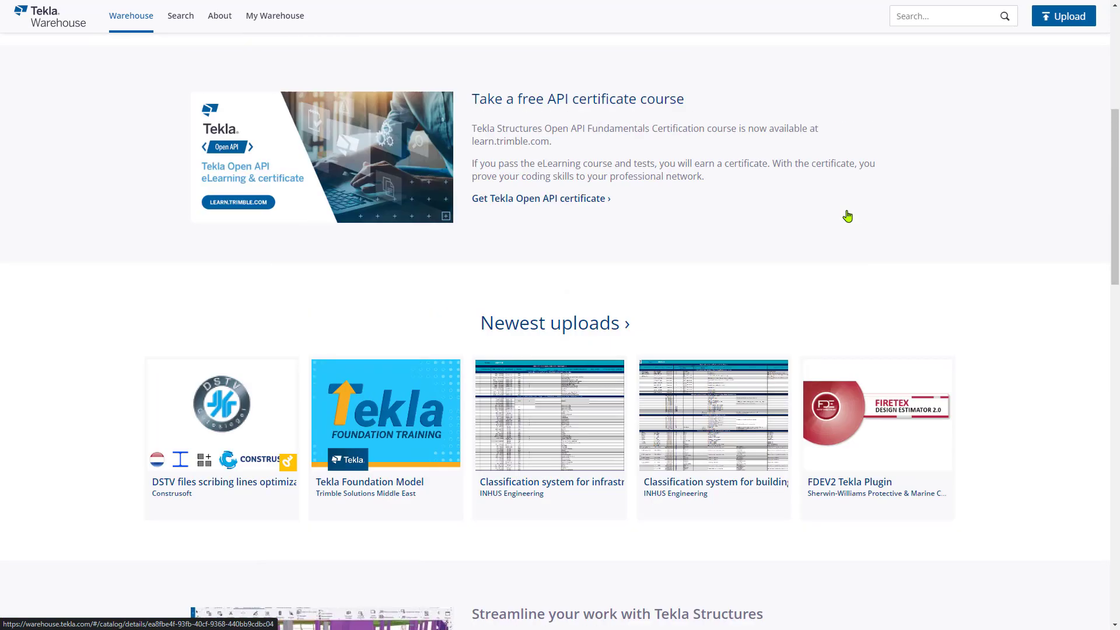
scroll(847, 216, "up", 6)
- Search Tekla Warehouse for "imperial scale" and open the View Scale in Imperial extension's details
left_click(672, 205)
type("imperial scale")
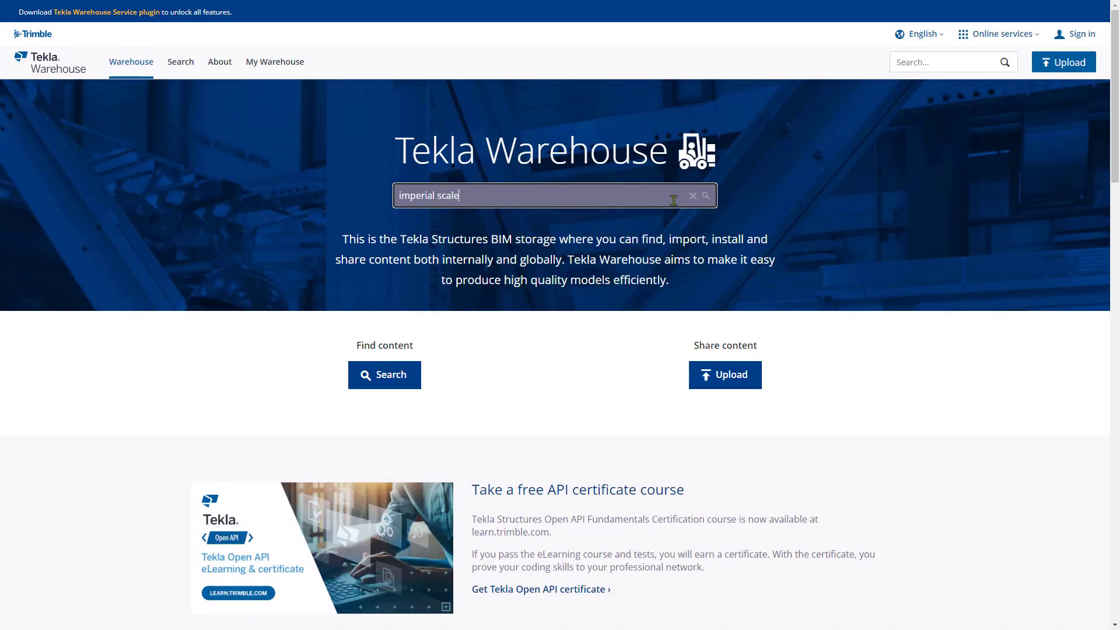
key("Return")
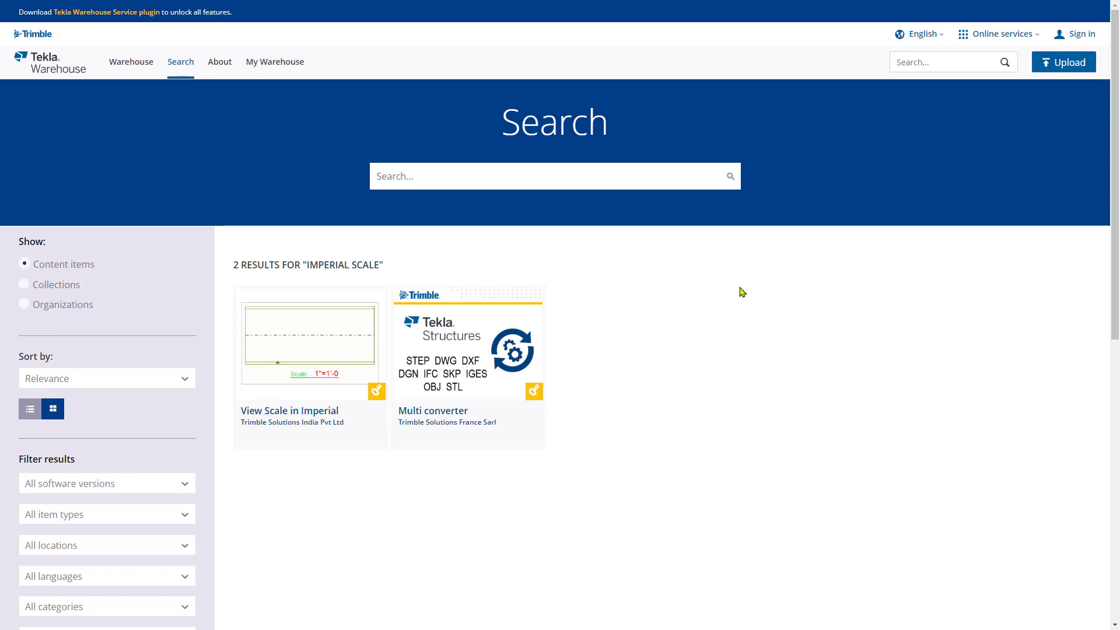
left_click(317, 420)
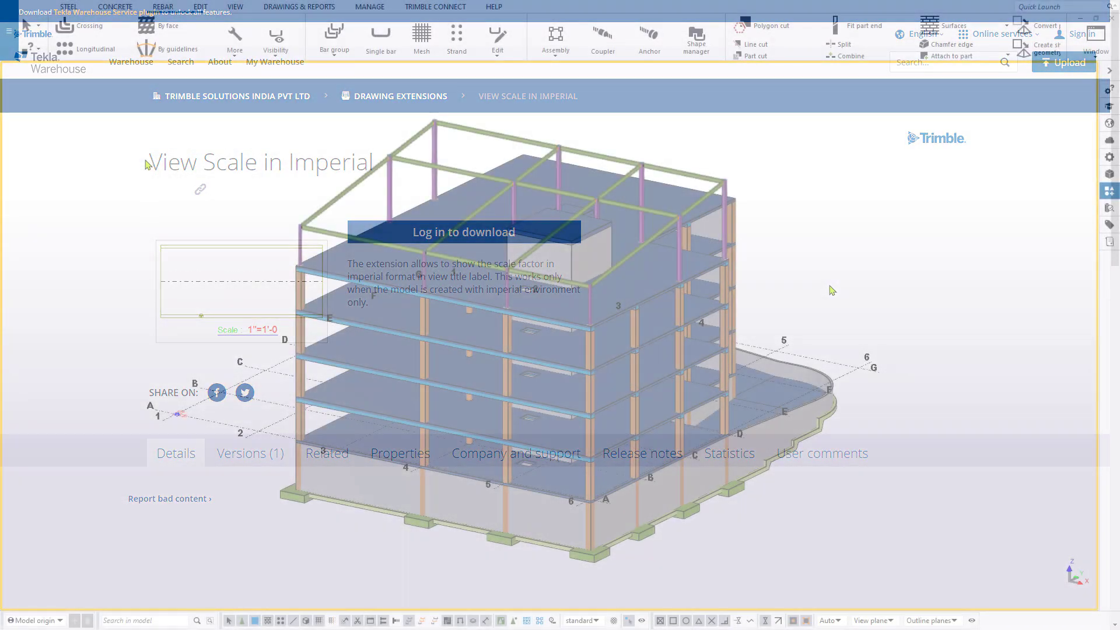
- Open the Tekla Discussion Forum from Tekla Structures in full screen and look over the list of forums
left_click(10, 53)
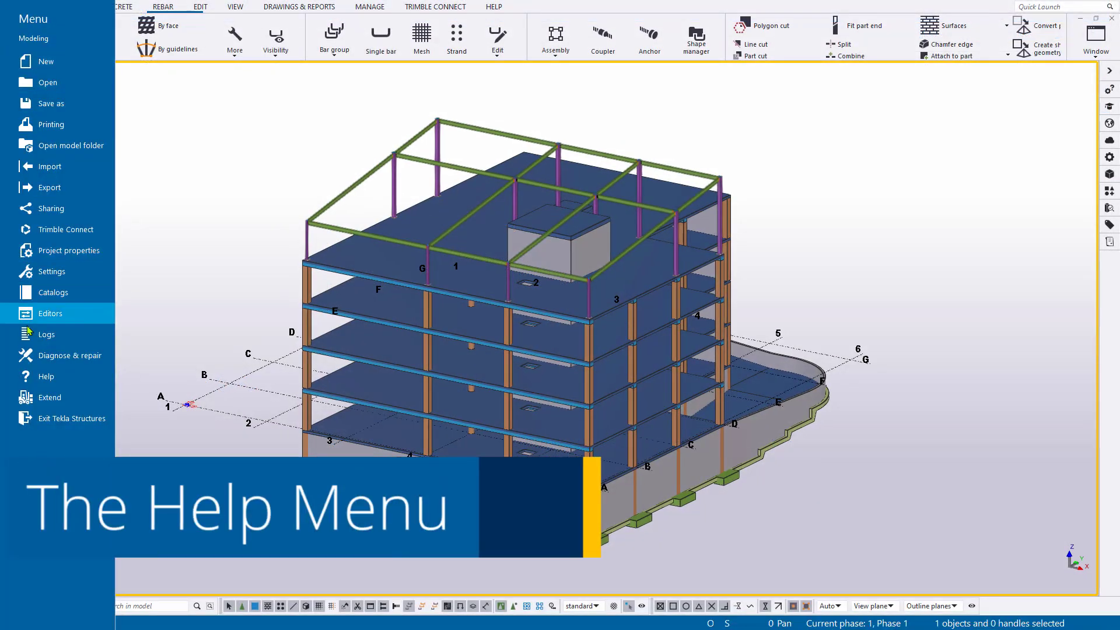
left_click(47, 377)
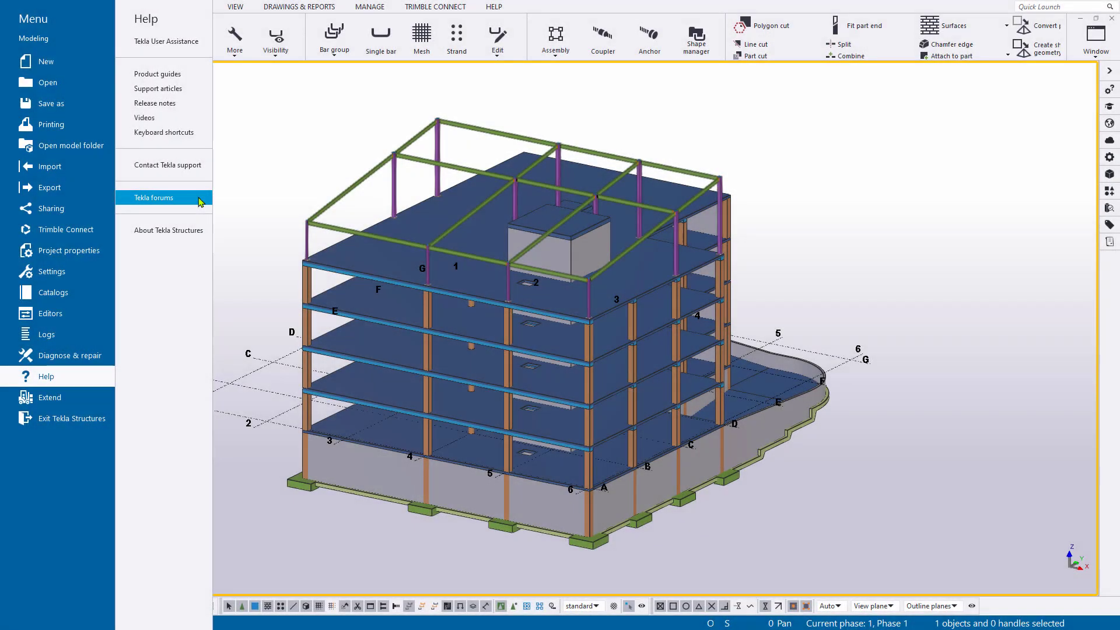
left_click(199, 201)
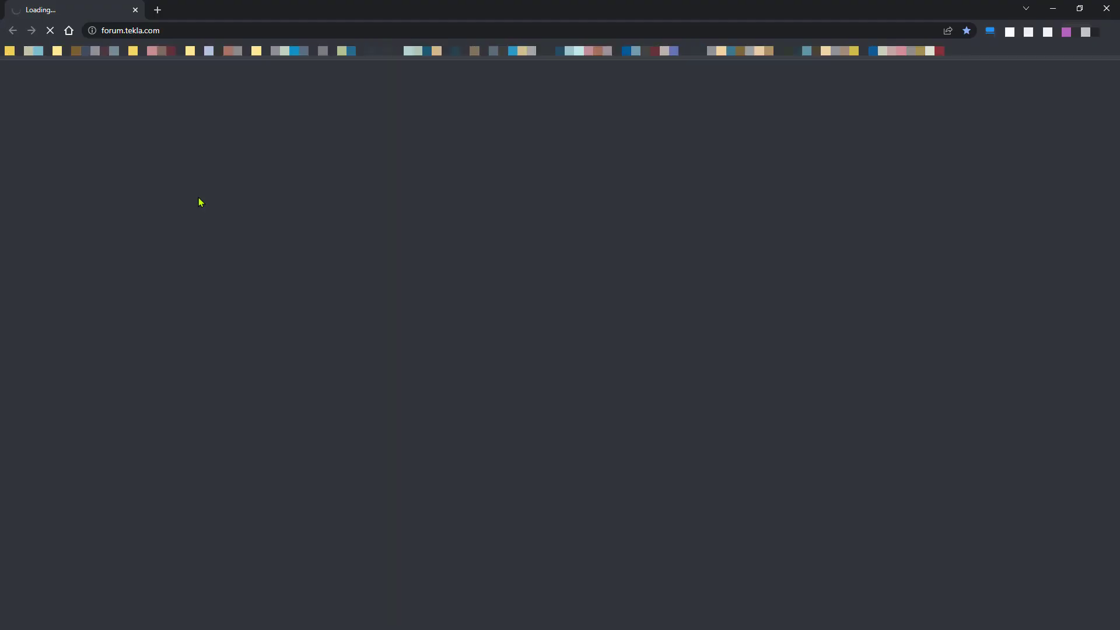
key("F11")
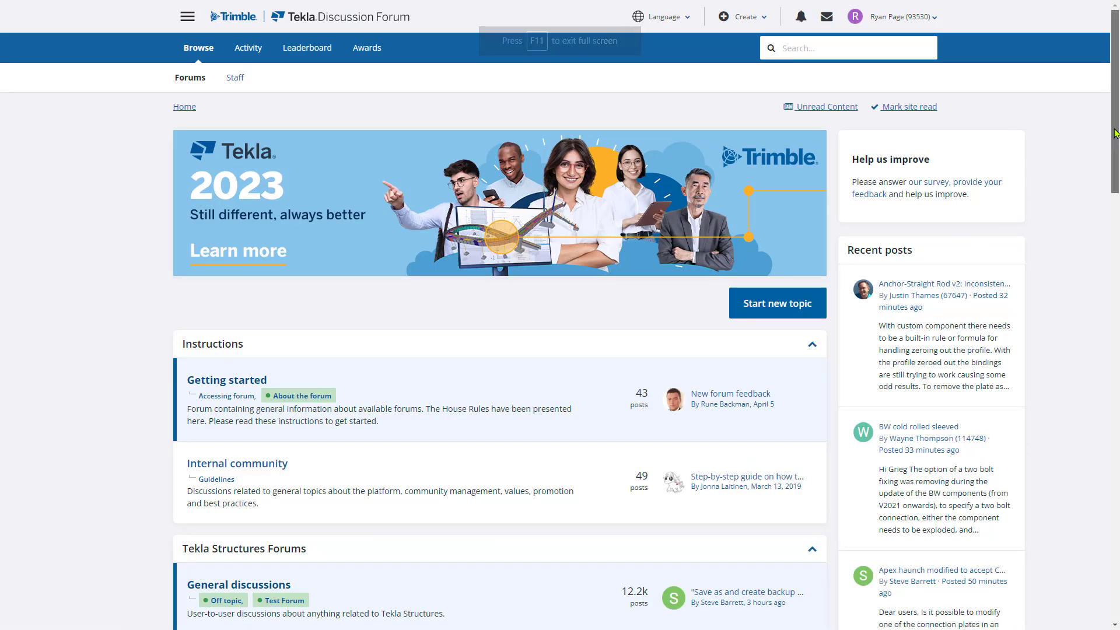
left_click_drag(1115, 133, 1095, 230)
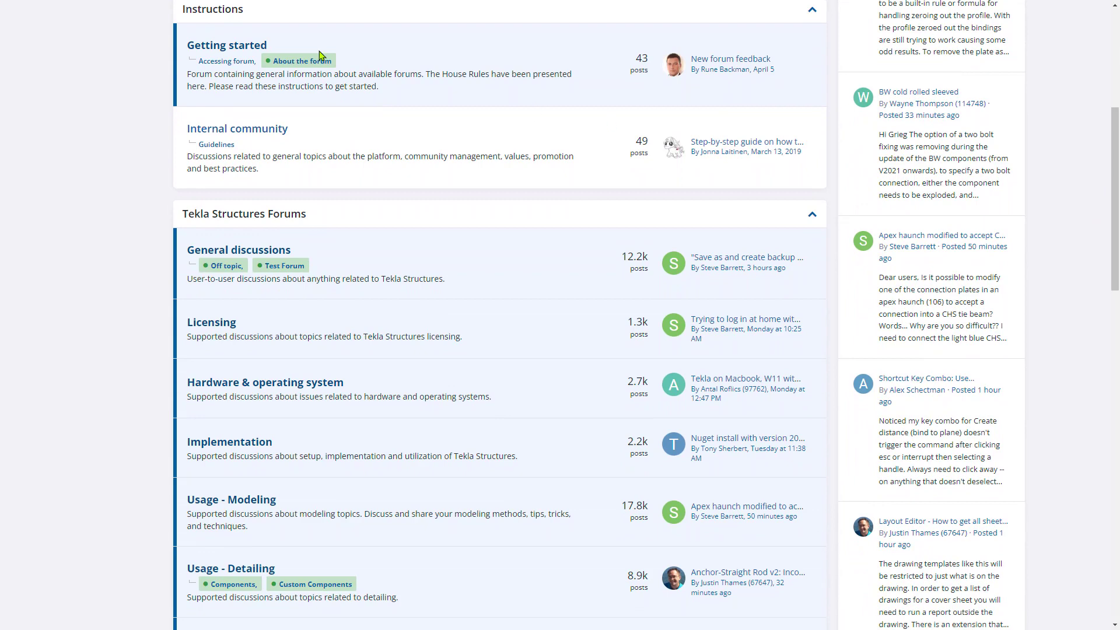
- Review the topics in the Getting started forum and return to the forum list on the home page
left_click(210, 48)
scroll(671, 232, "down", 5)
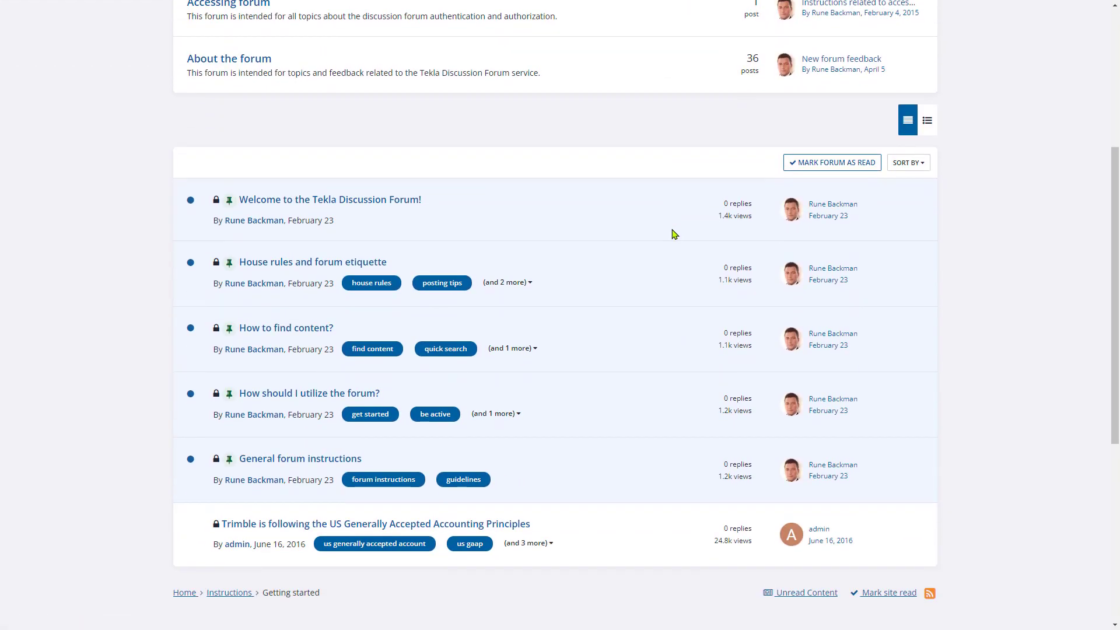
scroll(670, 239, "up", 5)
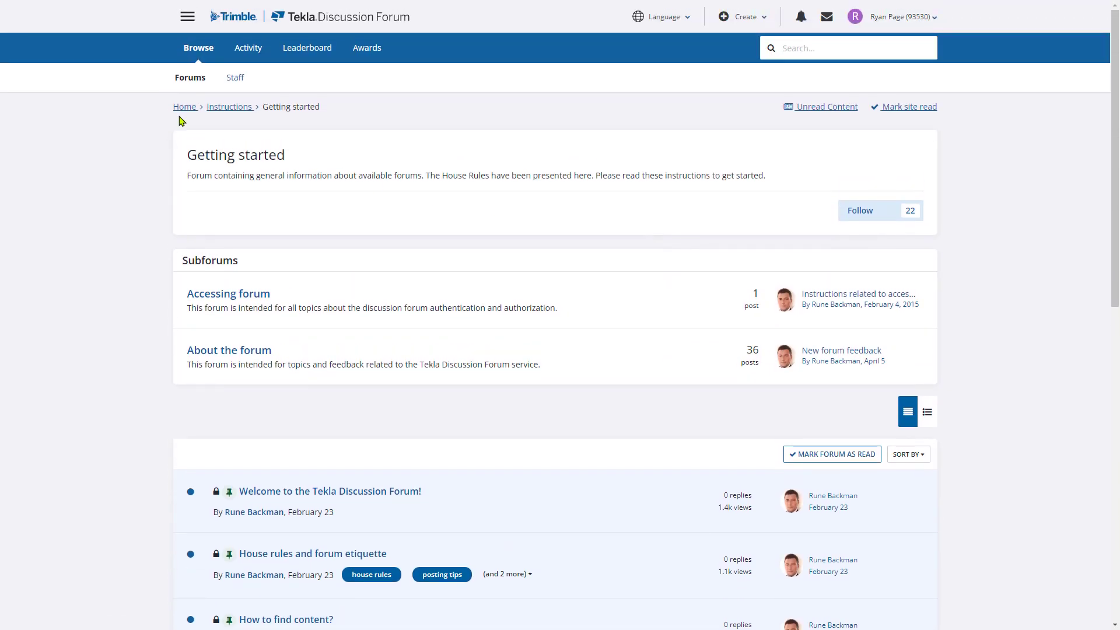
left_click(183, 107)
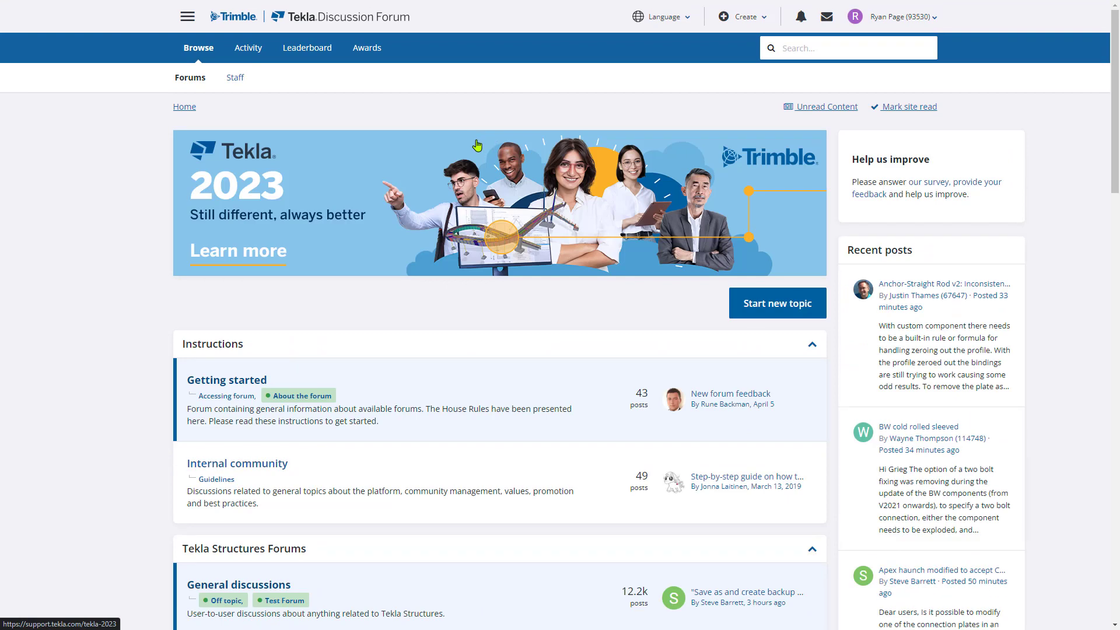
scroll(477, 146, "down", 5)
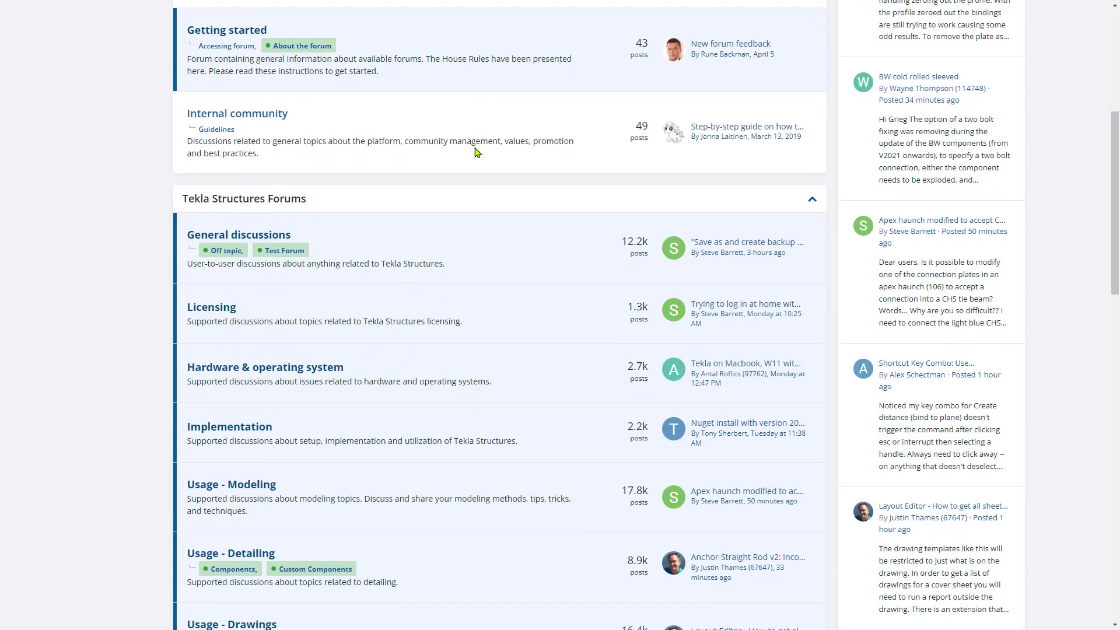
- Open the Implementation forum under Tekla Structures Forums and look over its list of topics
scroll(476, 152, "down", 2)
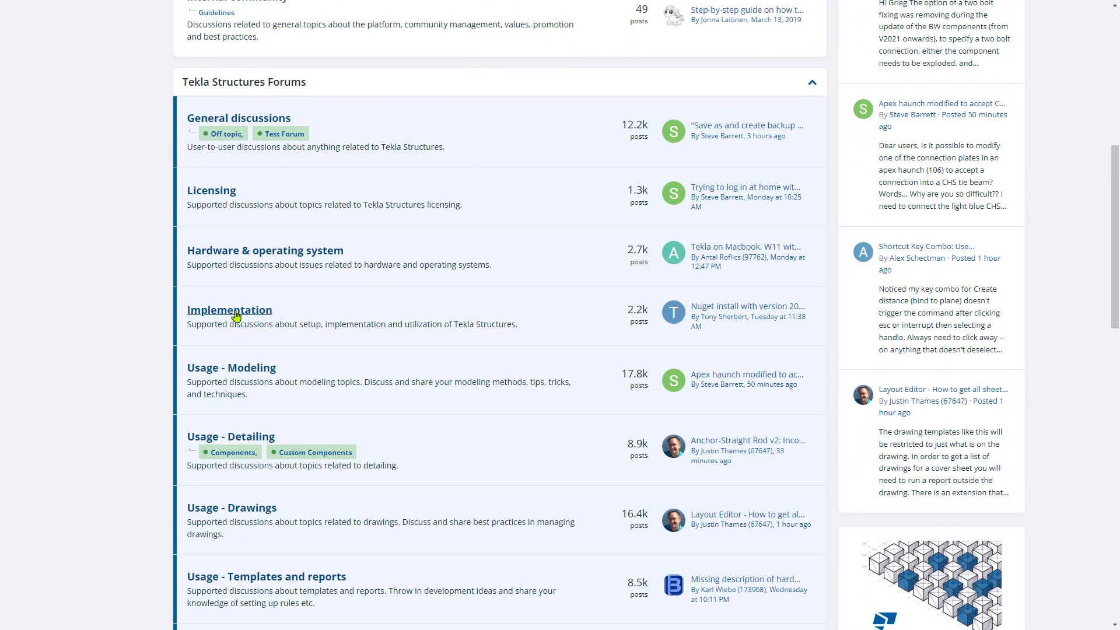
left_click(236, 309)
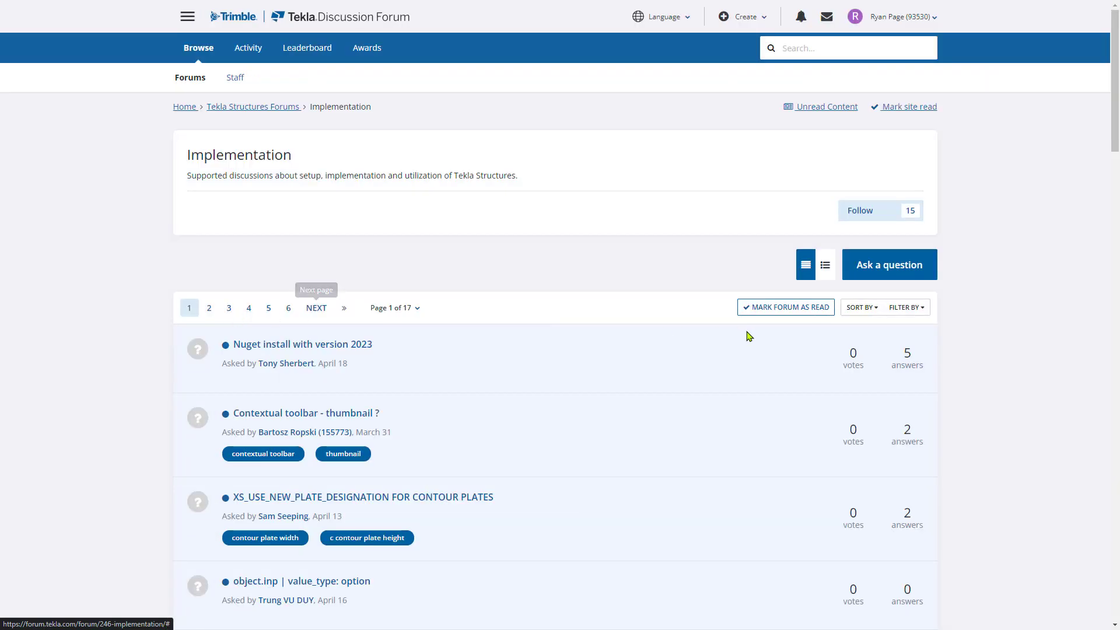
scroll(743, 335, "down", 3)
scroll(732, 334, "down", 6)
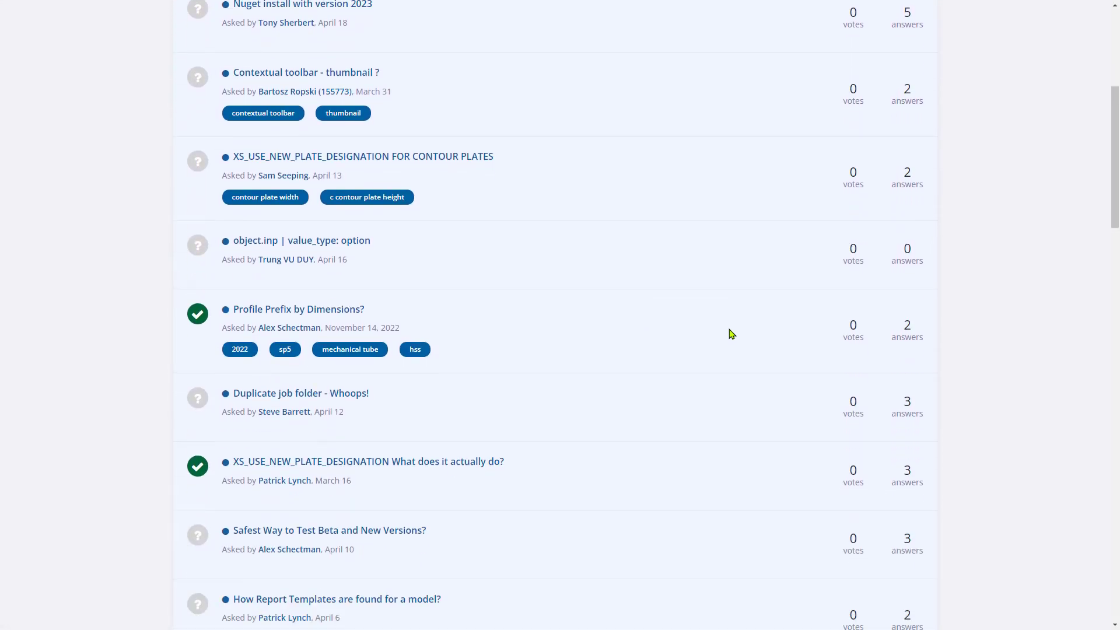
scroll(730, 332, "up", 9)
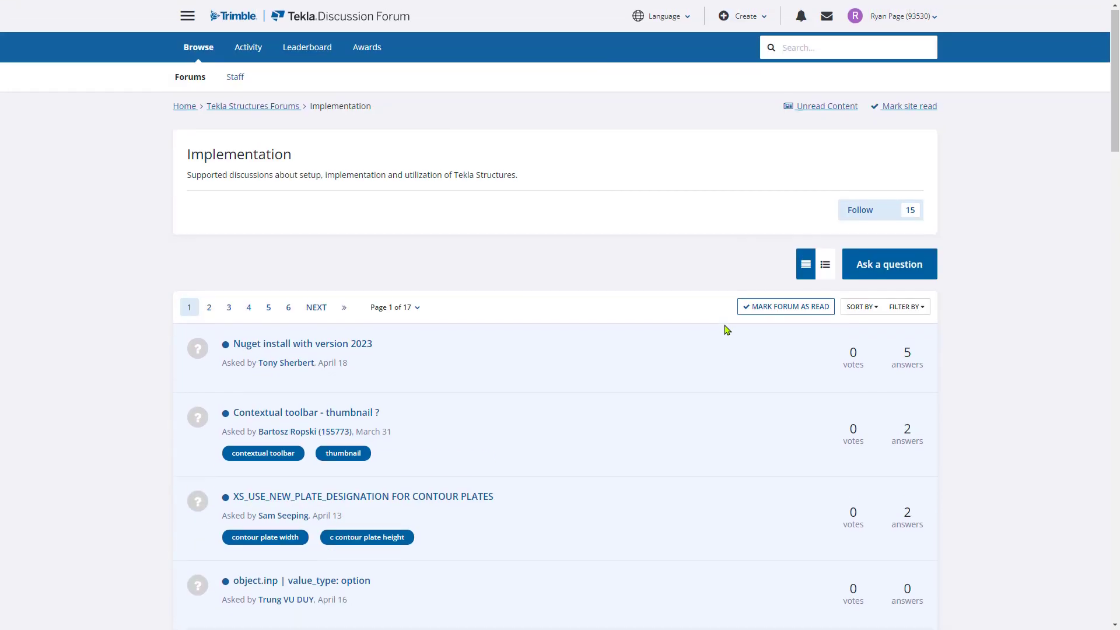
- Search the discussion forum for "rebar coupler" with the search scope set to Everywhere
left_click(855, 55)
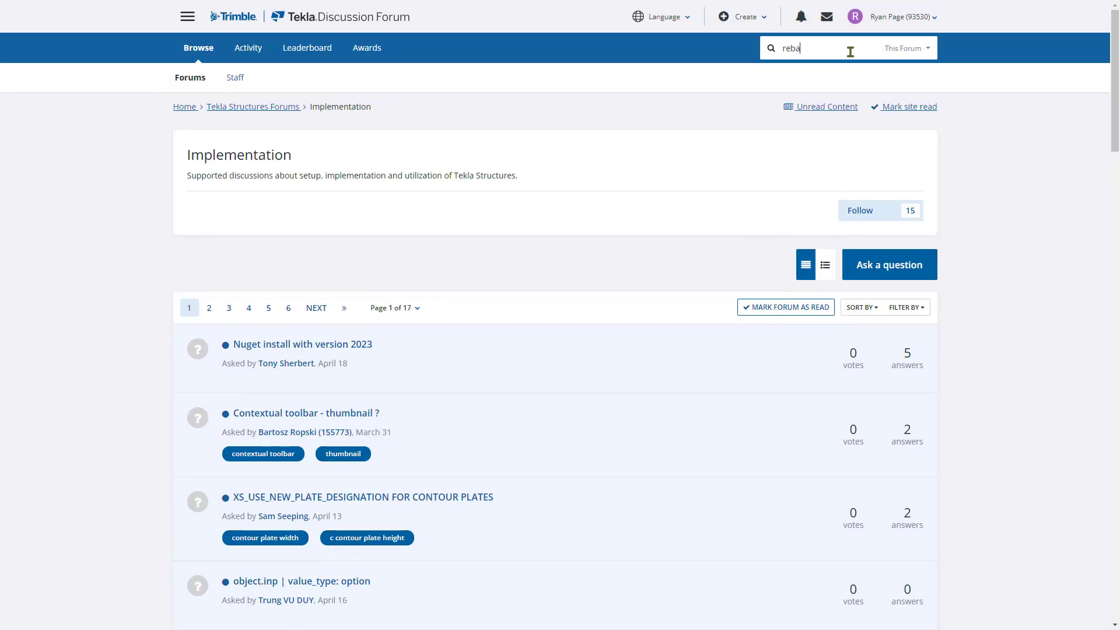
type("rebar coupler")
left_click(928, 49)
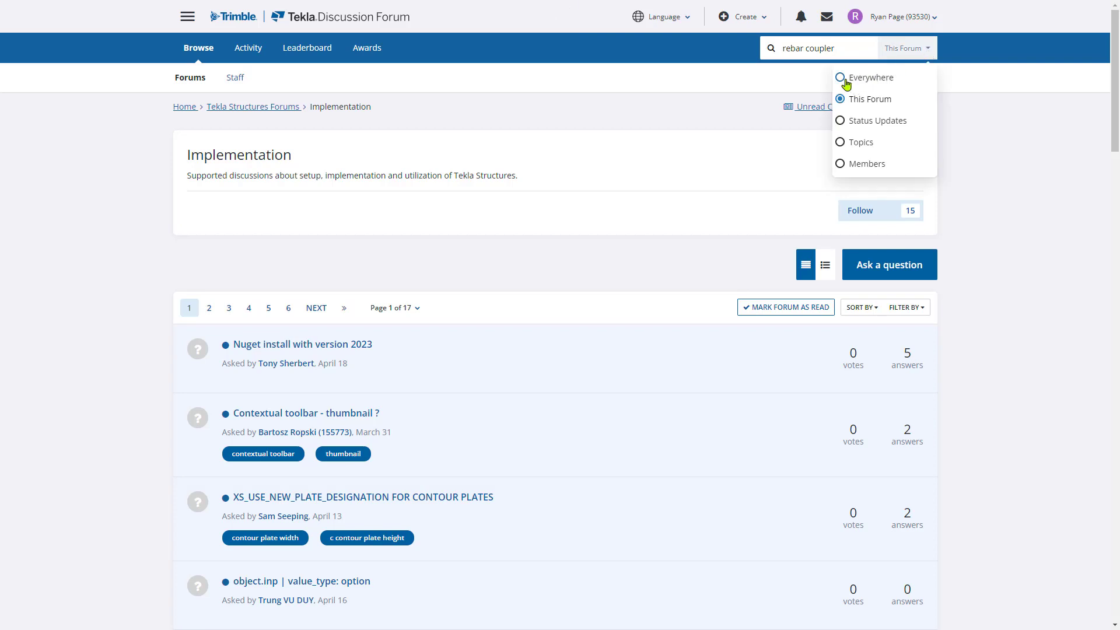
left_click(853, 48)
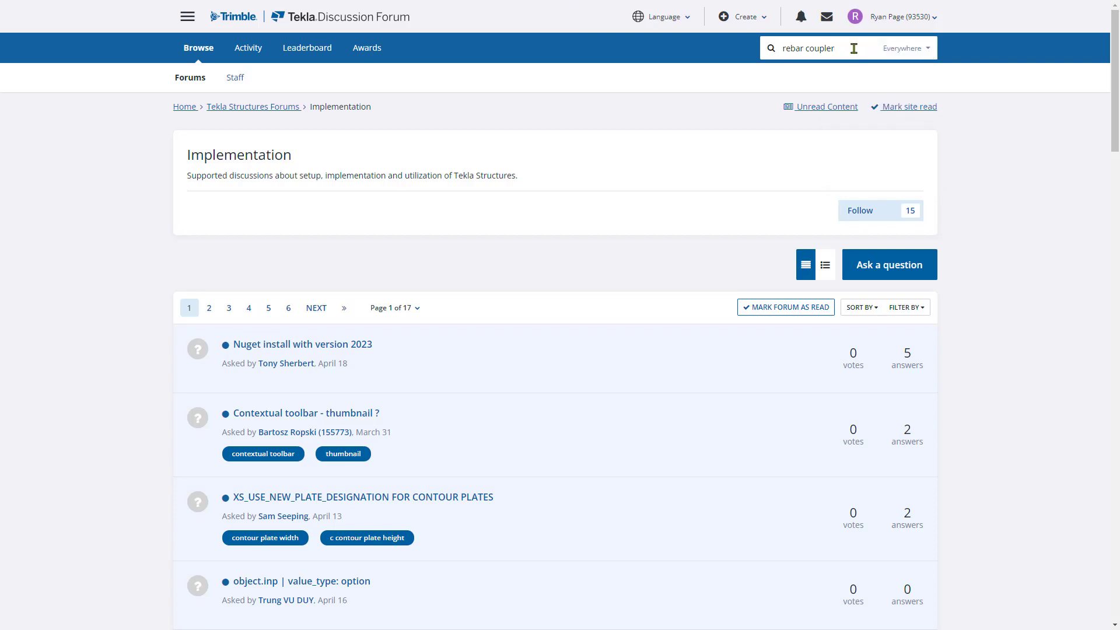
key("Return")
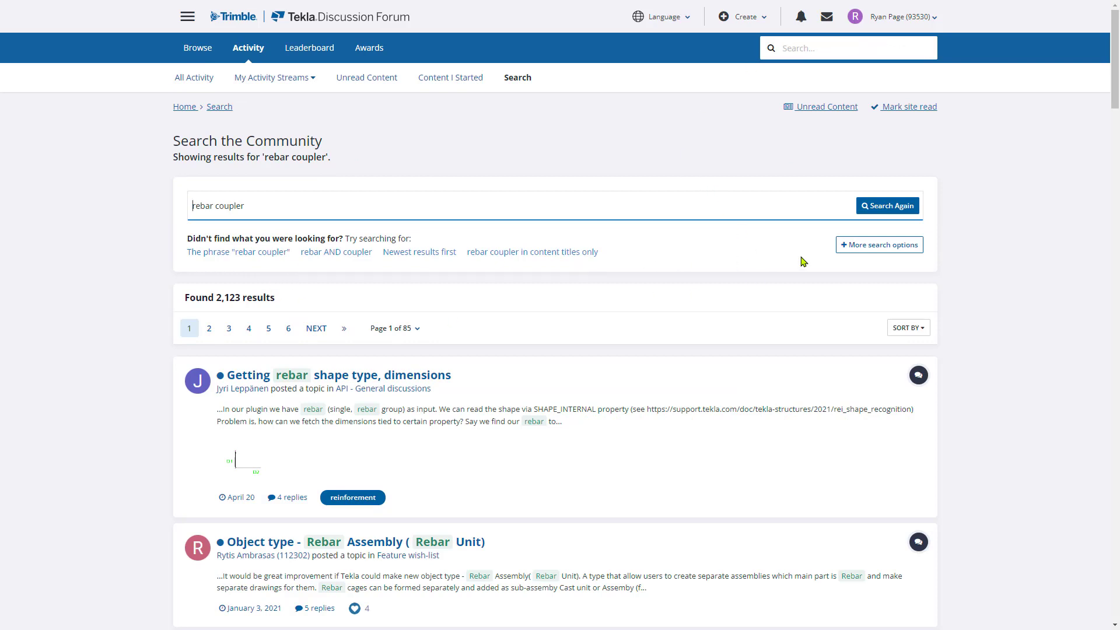
- Show the additional search options, review the content type, date and search term filters, and close them without applying any
left_click(878, 253)
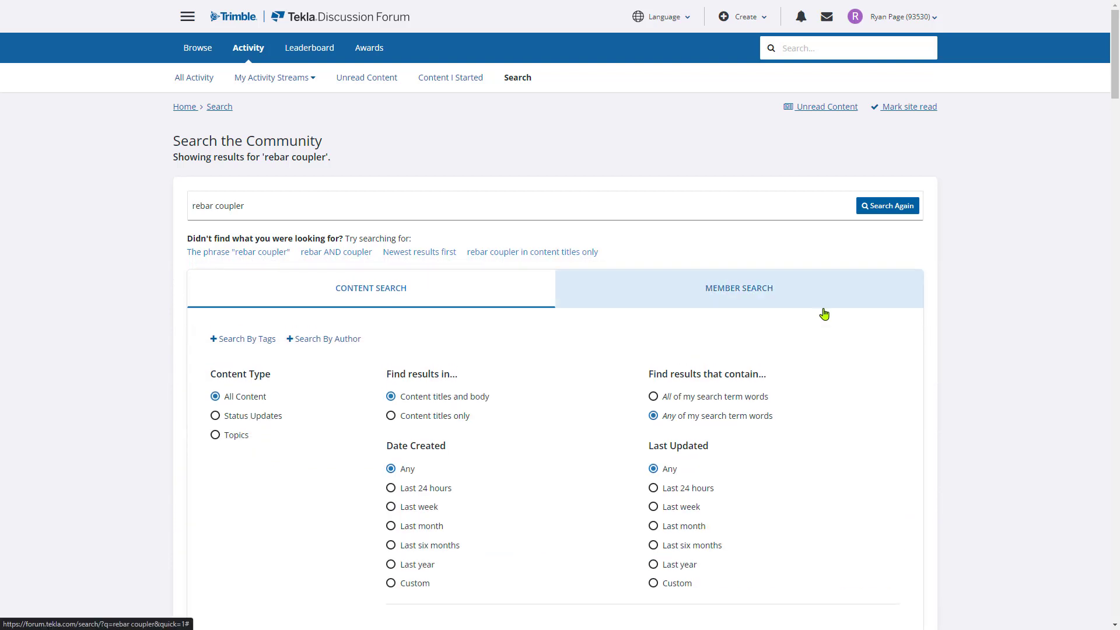
scroll(825, 315, "down", 2)
scroll(843, 313, "down", 1)
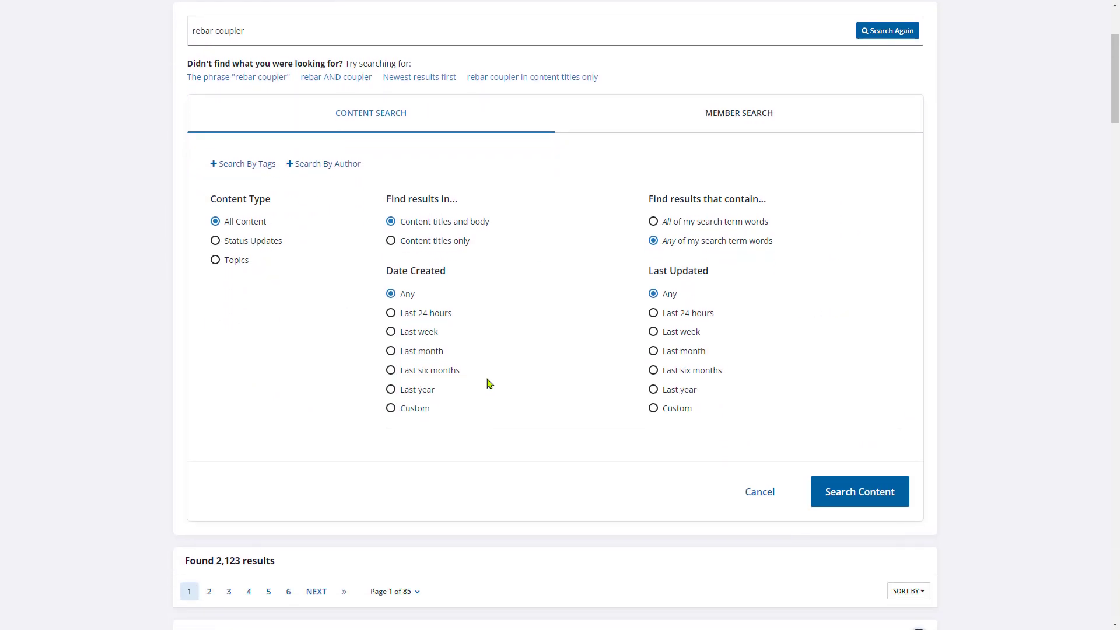
left_click(759, 492)
- Open the search result "Getting rebar shape type, dimensions", read the discussion and return to the start of the topic
scroll(491, 398, "up", 2)
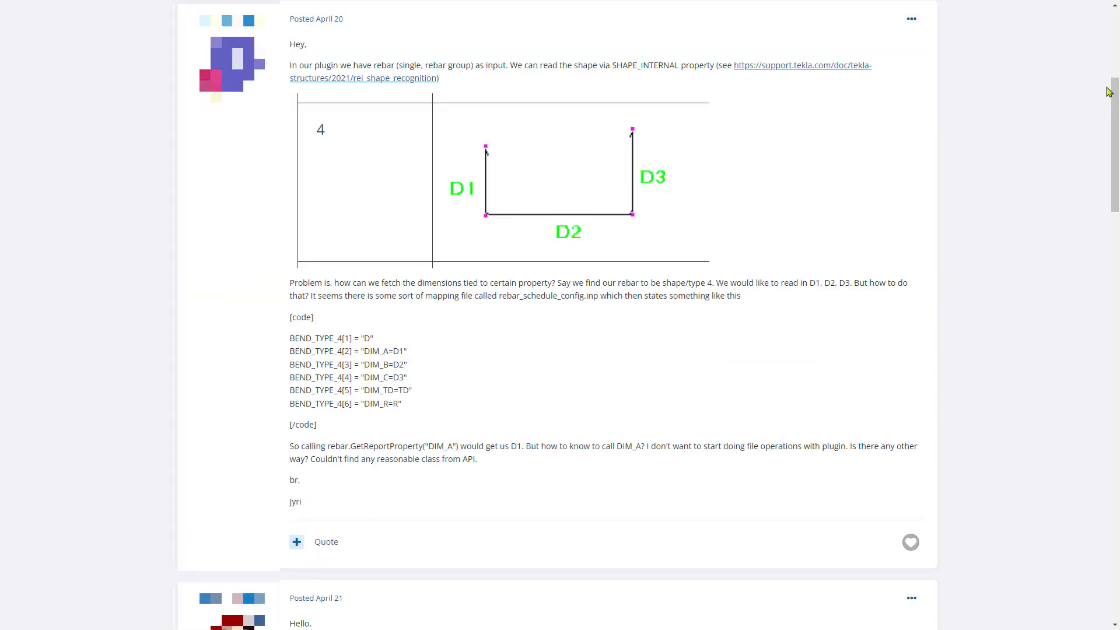
left_click_drag(1113, 113, 1073, 22)
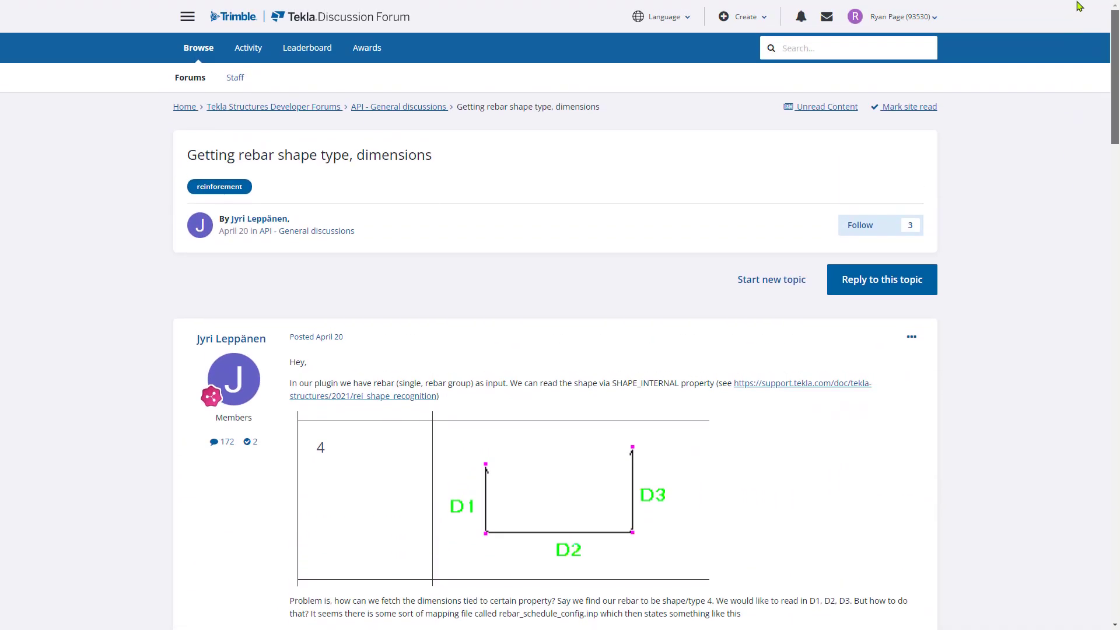